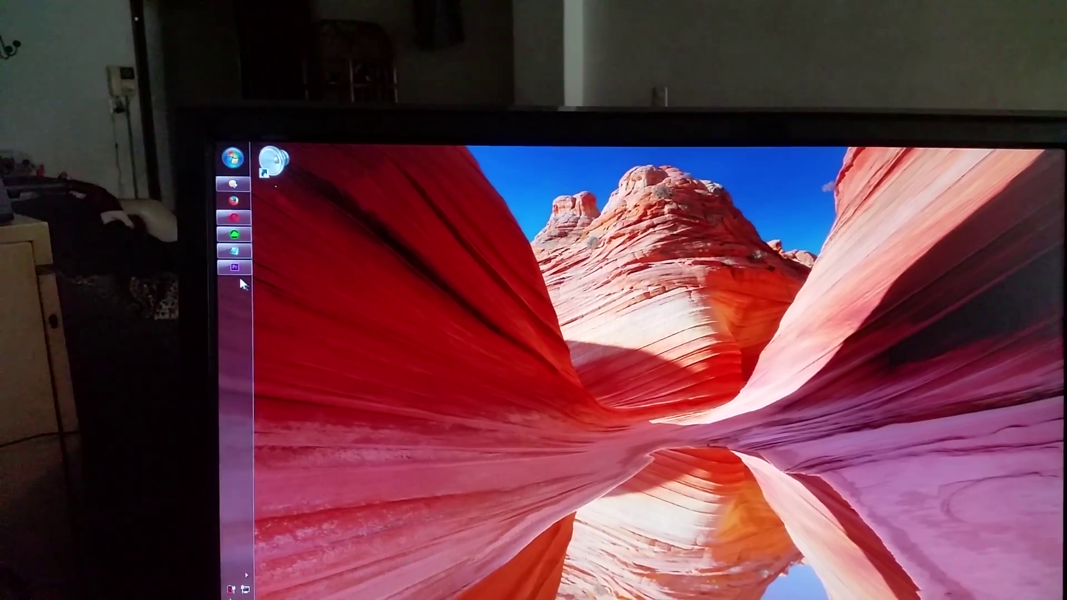
Launch Premiere Pro from the desktop sidebar shortcut to open the Samples sequence
left_click(232, 280)
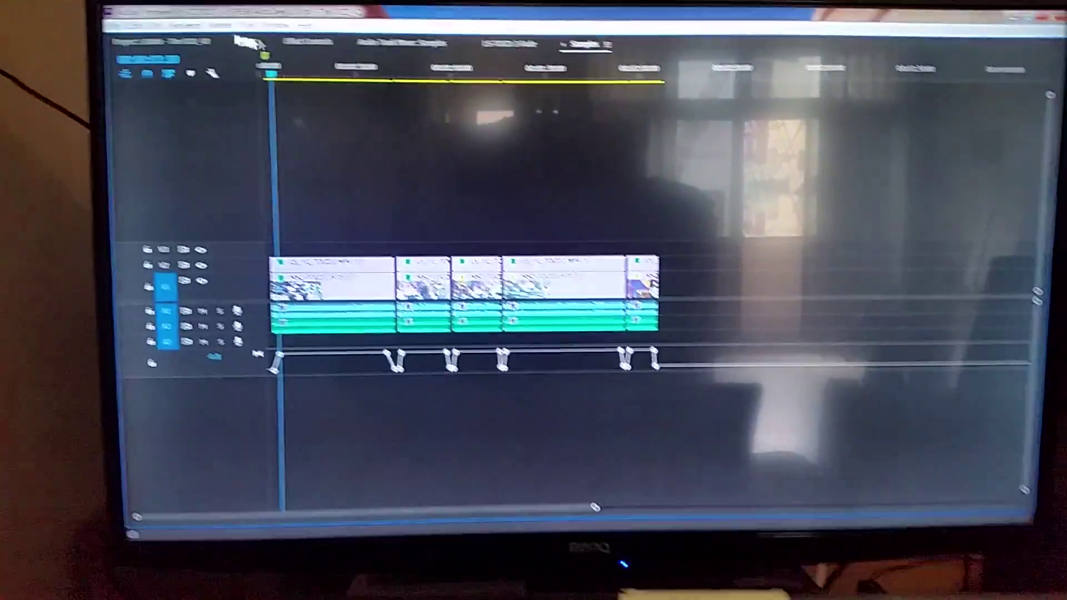
left_click(319, 21)
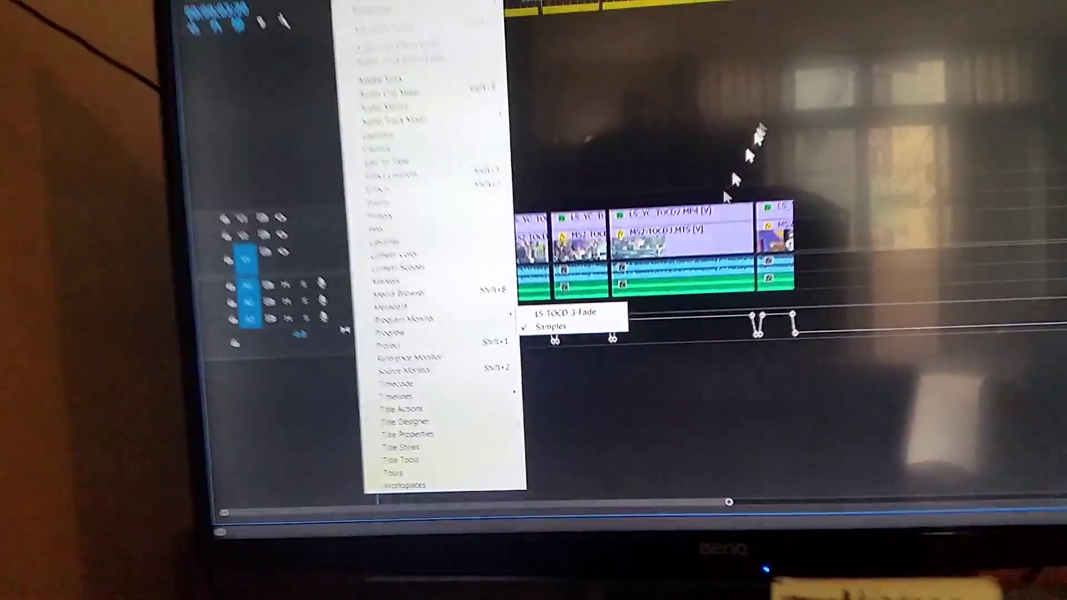
left_click(408, 297)
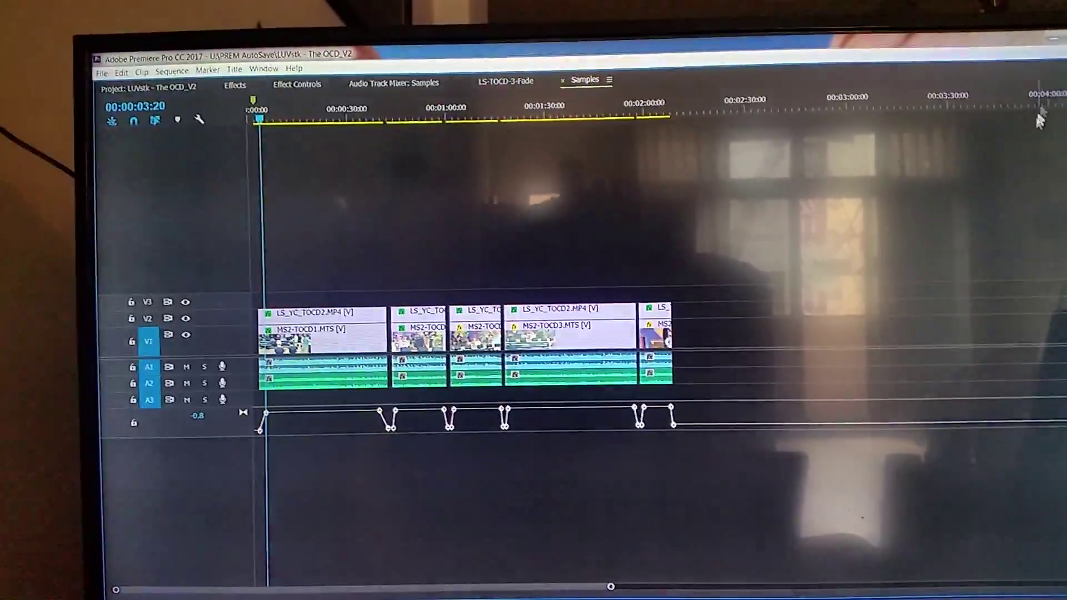
mouse_move(1001, 52)
left_mouse_down()
mouse_move(855, 371)
mouse_move(859, 500)
left_mouse_up()
key("super+Up")
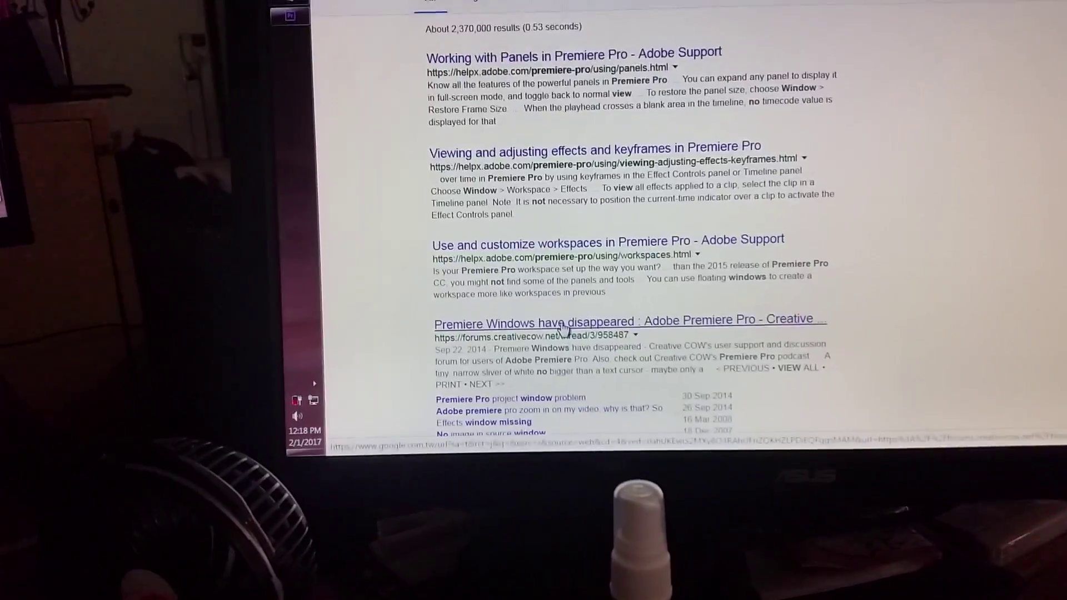
Read the Creative COW thread on disappearing Premiere windows, then close Chrome
left_click(542, 348)
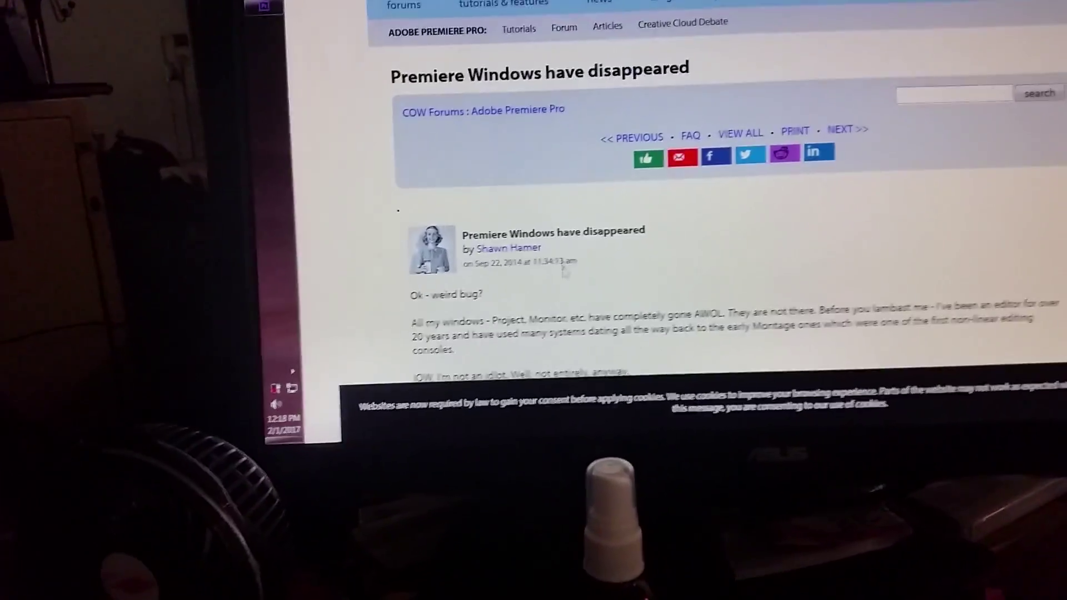
scroll(613, 267, "down", 3)
scroll(615, 267, "down", 3)
scroll(615, 267, "down", 1)
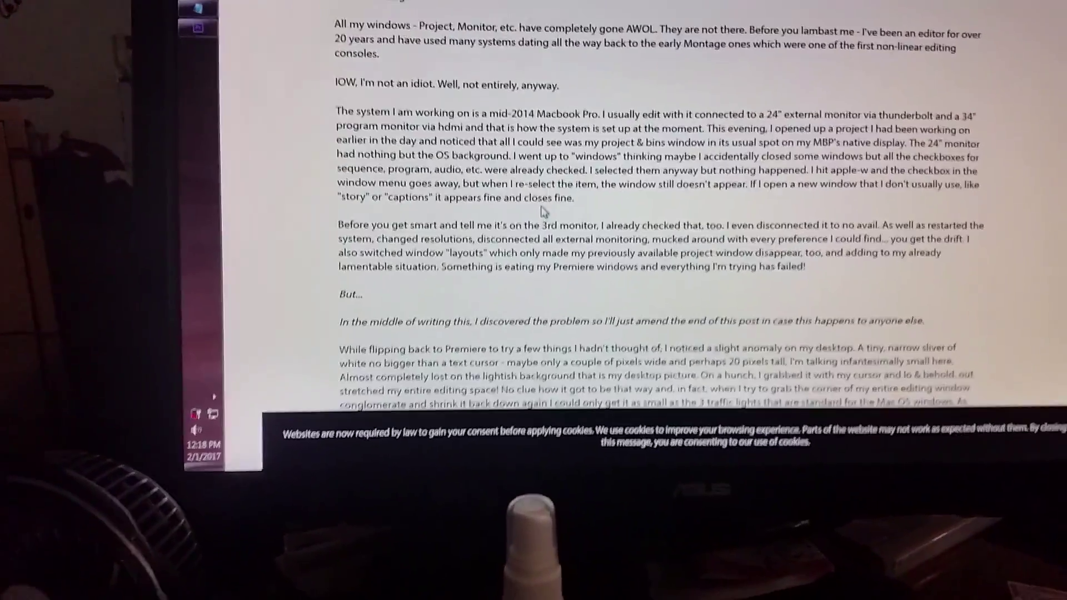
scroll(549, 212, "down", 5)
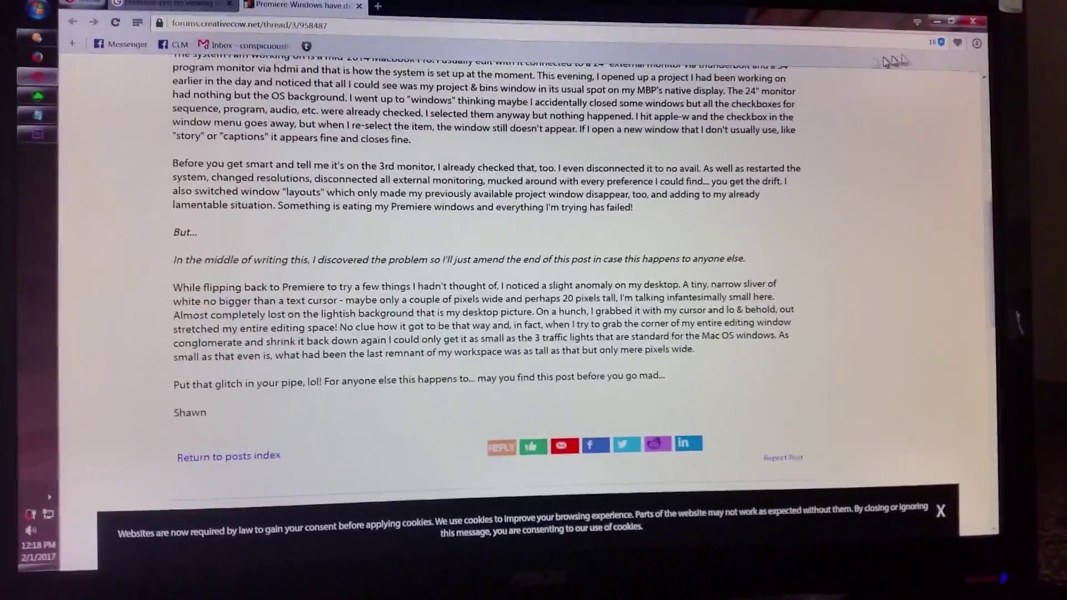
left_click(934, 6)
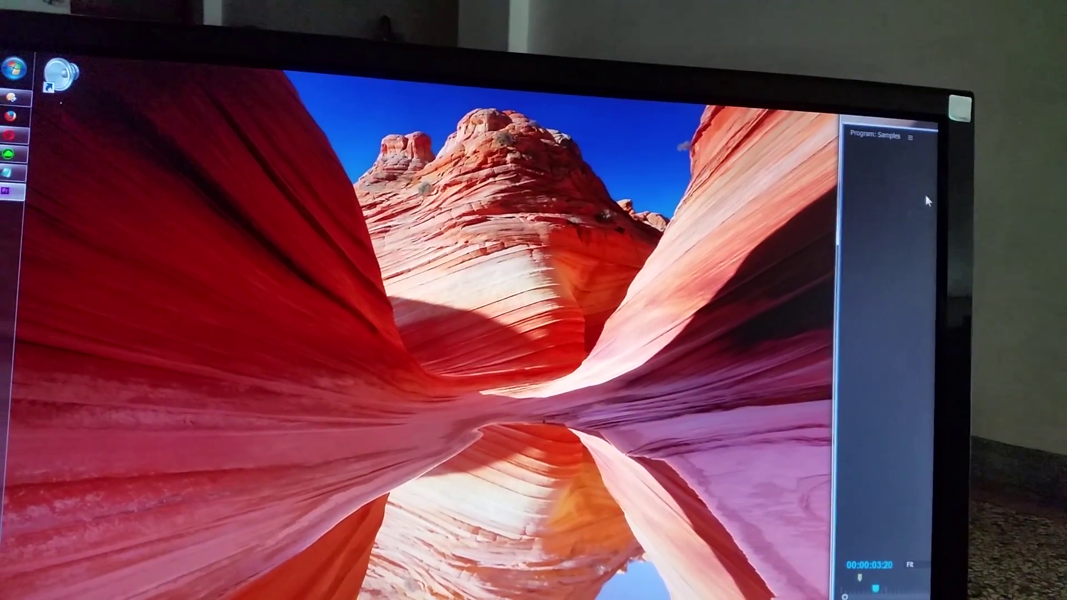
Drag the Program: Samples sliver from the right screen edge back across the screen
left_click_drag(911, 128, 73, 53)
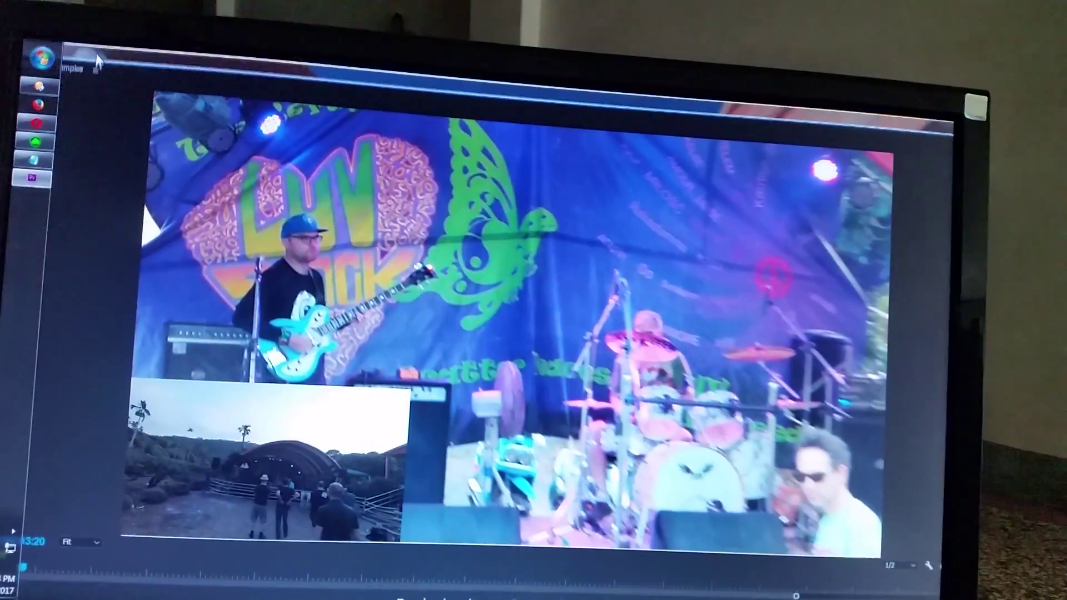